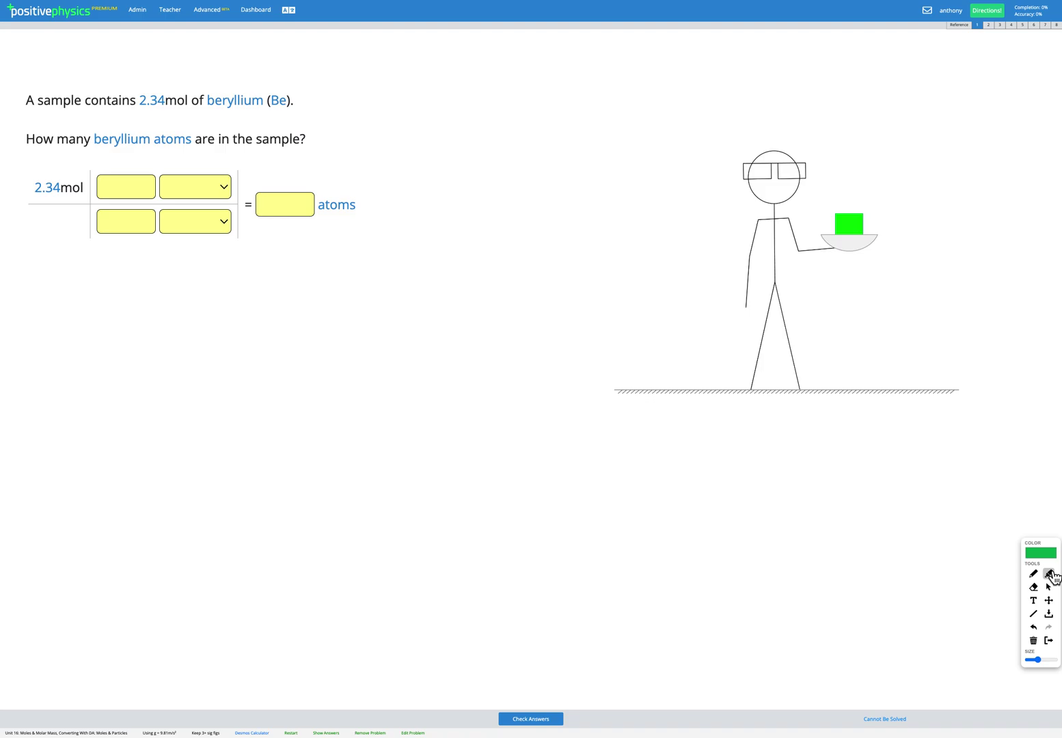
# Highlight '2.34mol' and the word 'atoms' in the beryllium question
pyautogui.moveTo(137, 100); pyautogui.dragTo(268, 101)
pyautogui.moveTo(150, 138); pyautogui.dragTo(199, 138)
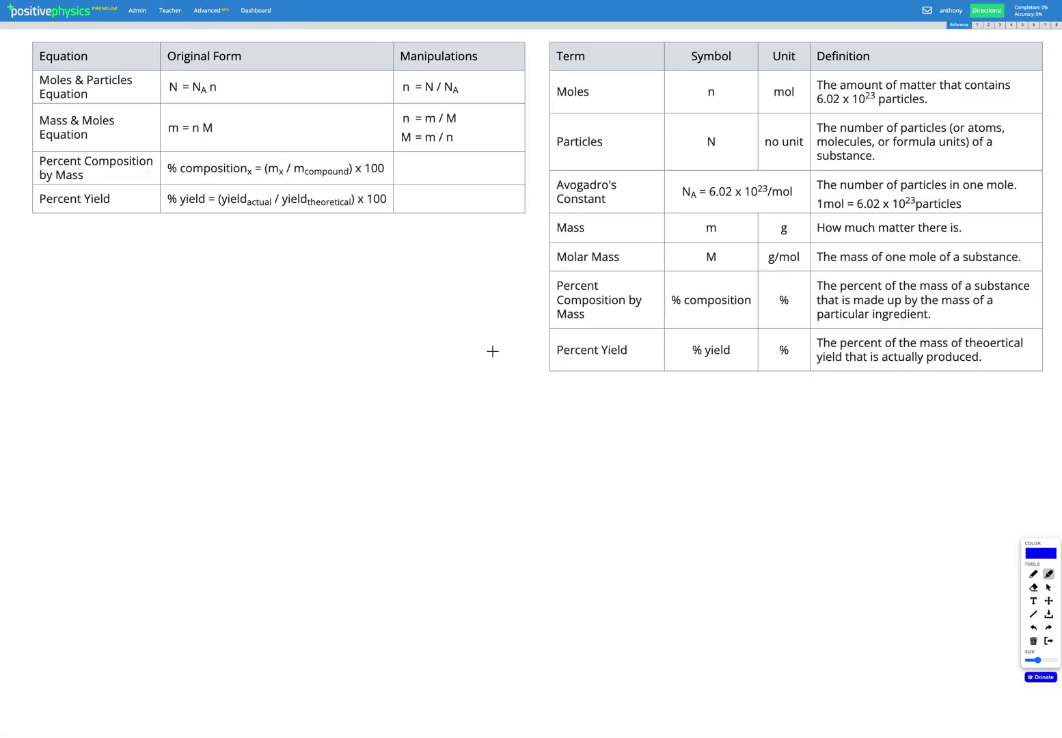
# Highlight 'Moles' and its definition, including 6.02 x 10²³ particles, on the Reference page
pyautogui.moveTo(553, 92); pyautogui.dragTo(584, 93)
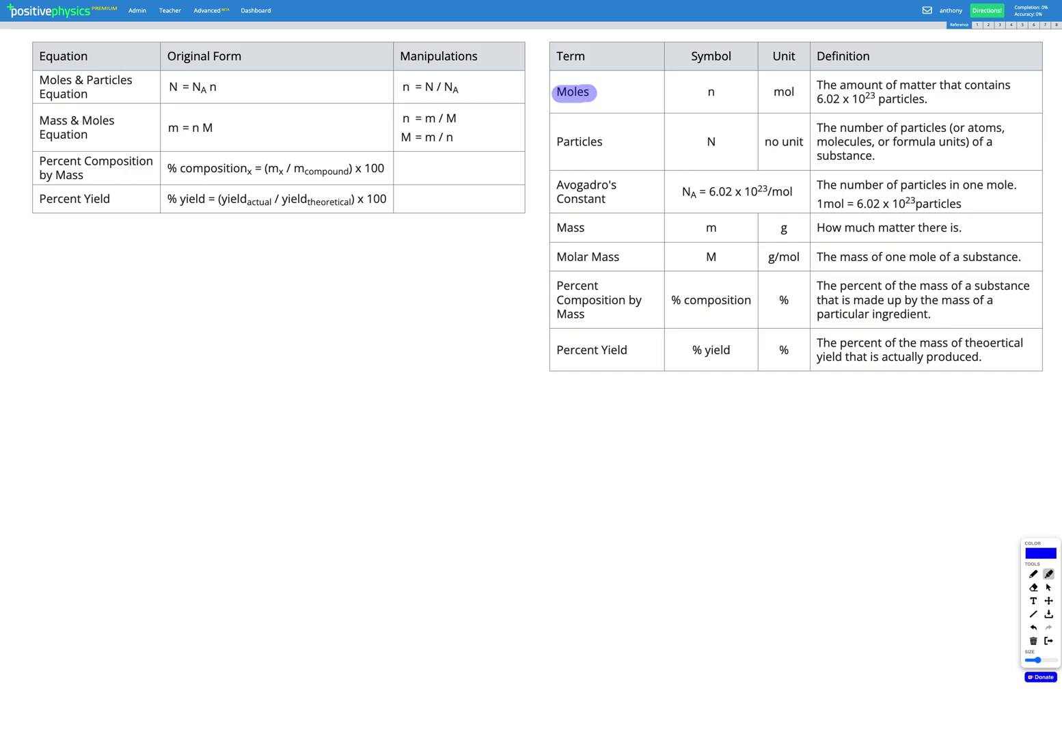
pyautogui.moveTo(813, 84); pyautogui.dragTo(995, 84)
pyautogui.moveTo(817, 102); pyautogui.dragTo(926, 100)
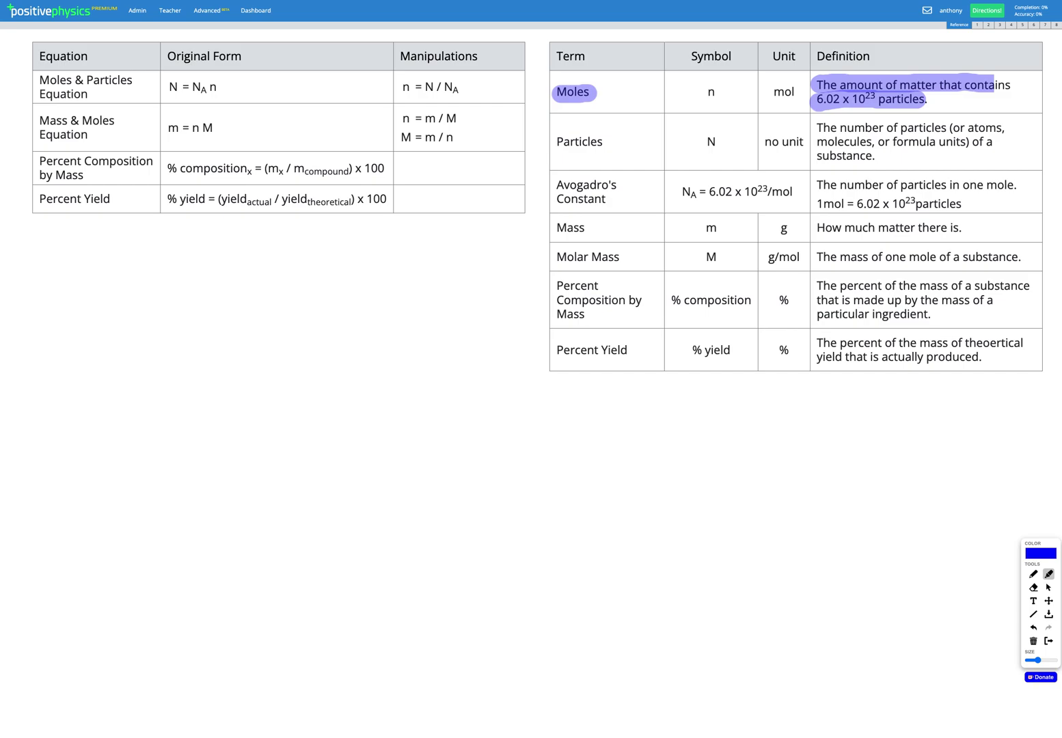
pyautogui.press('Escape')
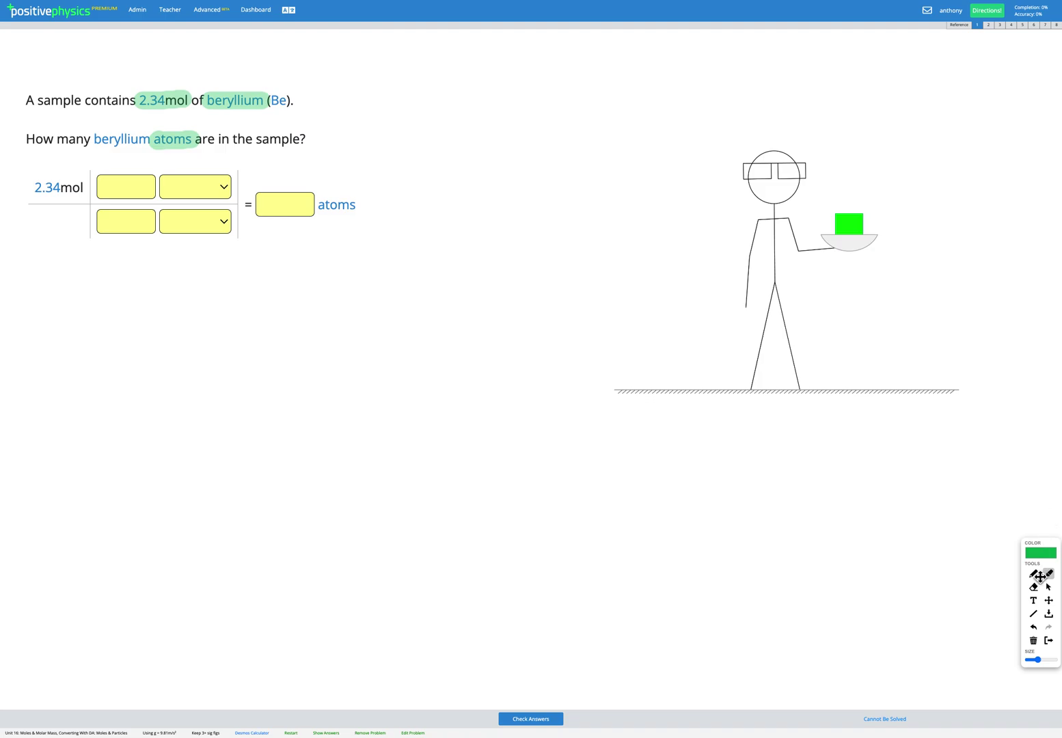
# Handwrite '1 mol = 6.02×10²³ particles' across the top of the beryllium problem
pyautogui.click(1033, 575)
pyautogui.moveTo(555, 55)
pyautogui.mouseDown()
pyautogui.moveTo(555, 82)
pyautogui.moveTo(602, 69)
pyautogui.mouseUp()
pyautogui.moveTo(618, 57)
pyautogui.mouseDown()
pyautogui.moveTo(623, 78)
pyautogui.moveTo(661, 59)
pyautogui.mouseUp()
pyautogui.moveTo(649, 66)
pyautogui.mouseDown()
pyautogui.moveTo(722, 65)
pyautogui.moveTo(729, 51)
pyautogui.moveTo(756, 71)
pyautogui.moveTo(773, 67)
pyautogui.mouseUp()
pyautogui.click(712, 71)
pyautogui.moveTo(773, 56)
pyautogui.mouseDown()
pyautogui.moveTo(762, 68)
pyautogui.moveTo(785, 70)
pyautogui.moveTo(799, 51)
pyautogui.moveTo(819, 51)
pyautogui.mouseUp()
pyautogui.moveTo(821, 40)
pyautogui.mouseDown()
pyautogui.moveTo(842, 82)
pyautogui.moveTo(845, 69)
pyautogui.moveTo(887, 72)
pyautogui.moveTo(893, 60)
pyautogui.moveTo(895, 70)
pyautogui.moveTo(919, 71)
pyautogui.mouseUp()
pyautogui.moveTo(924, 66); pyautogui.dragTo(938, 70)
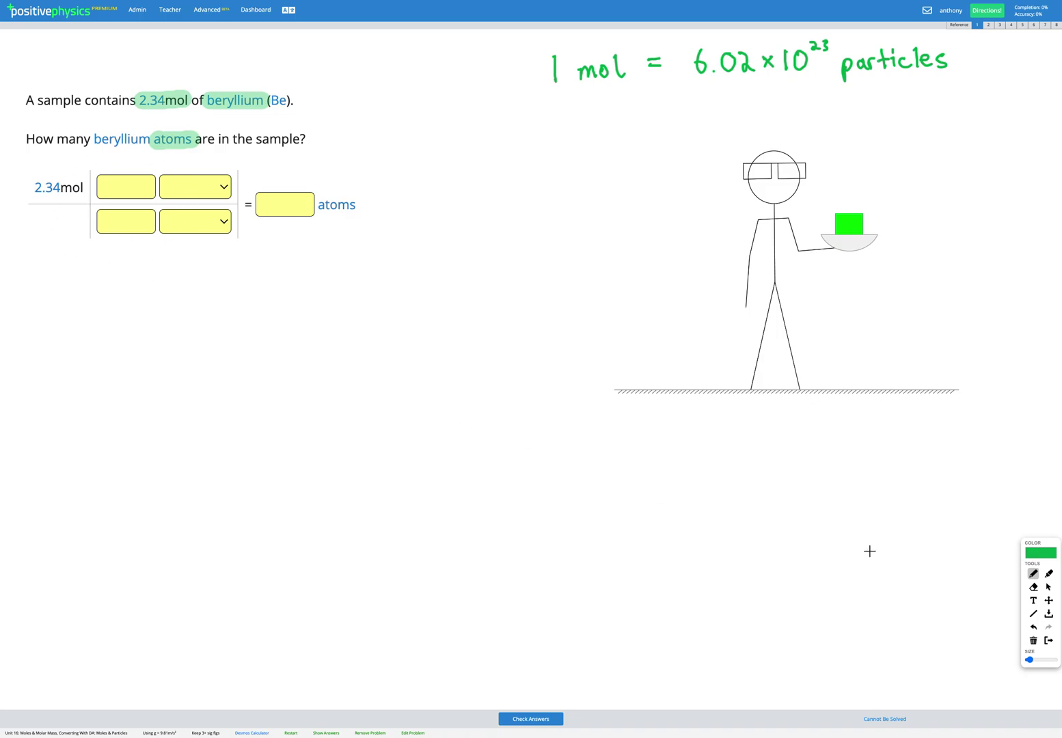
pyautogui.click(1049, 588)
# Set the conversion factor units to atoms on top and mol on the bottom
pyautogui.moveTo(33, 187); pyautogui.dragTo(82, 188)
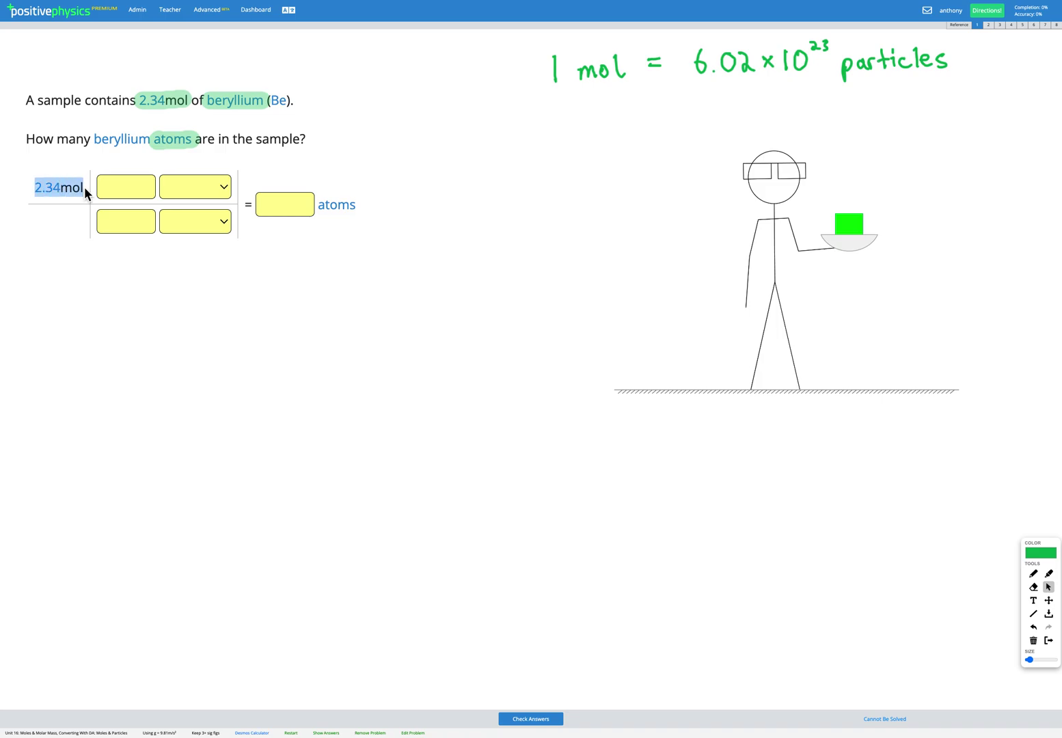
pyautogui.click(84, 187)
pyautogui.click(189, 221)
pyautogui.click(192, 265)
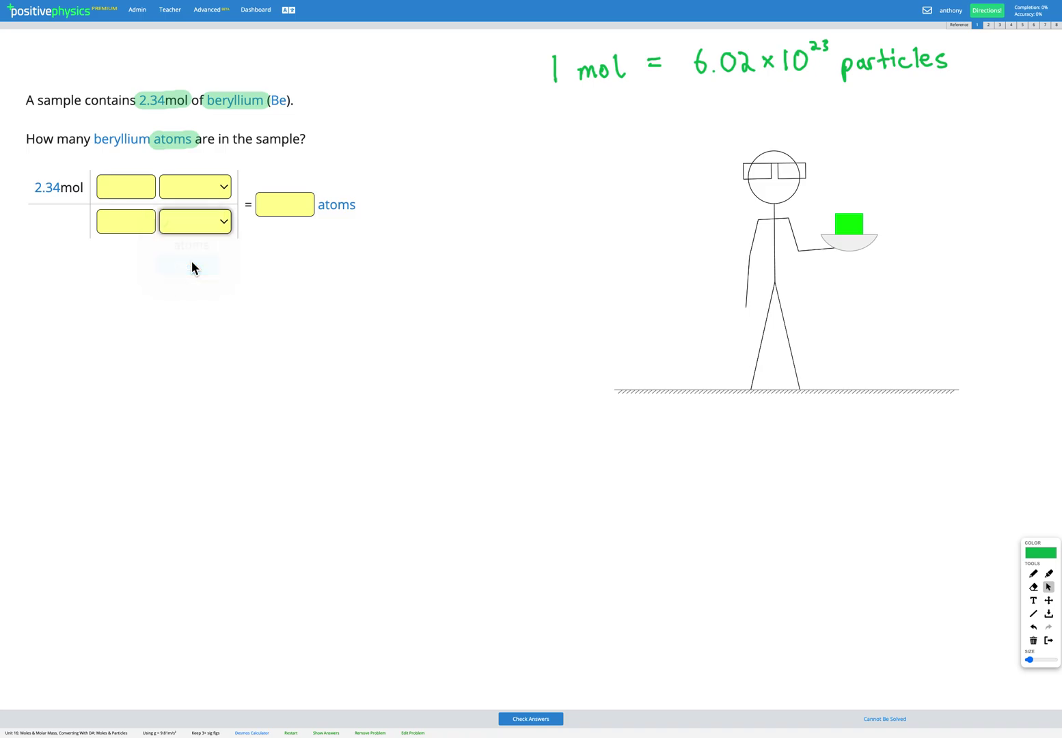
pyautogui.click(197, 185)
pyautogui.click(205, 209)
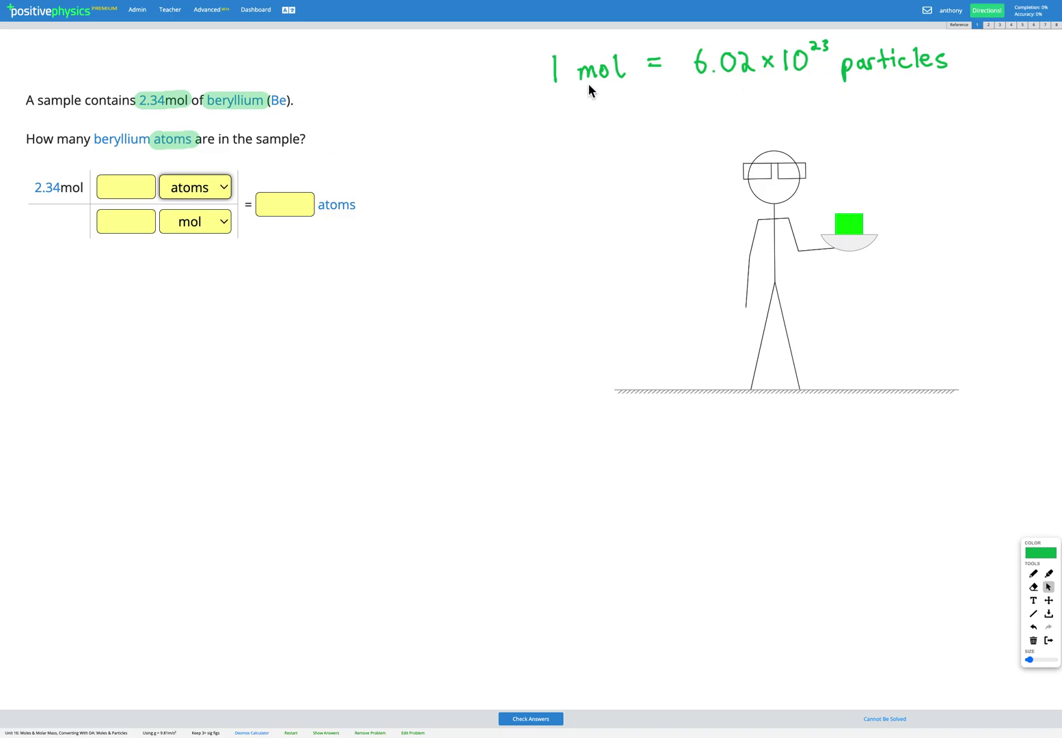
# Enter 6.02e23 over 1 in the conversion factor and submit it for checking
pyautogui.click(141, 221)
pyautogui.write('1')
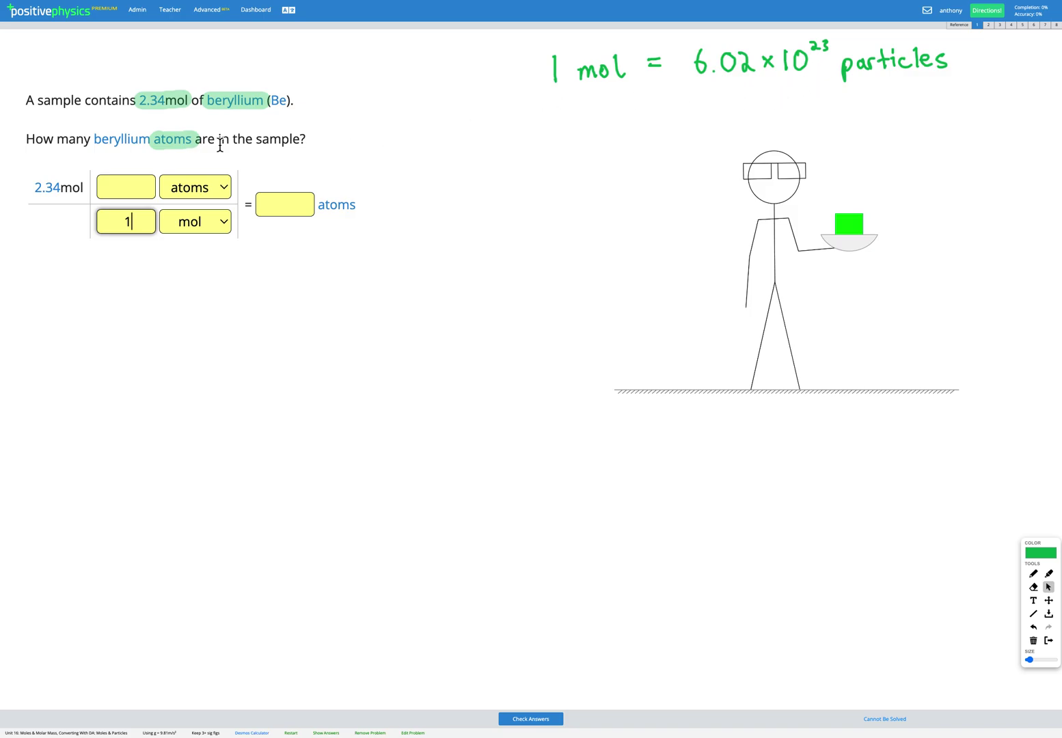
pyautogui.click(137, 189)
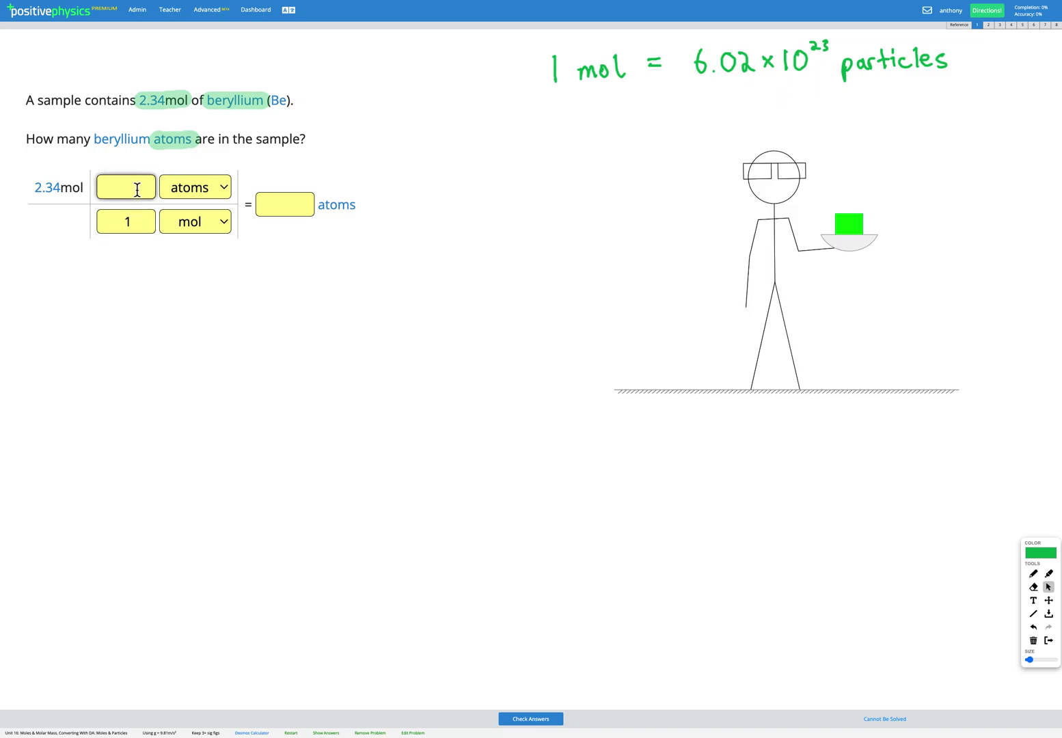
pyautogui.write('6.02e23')
pyautogui.press('Return')
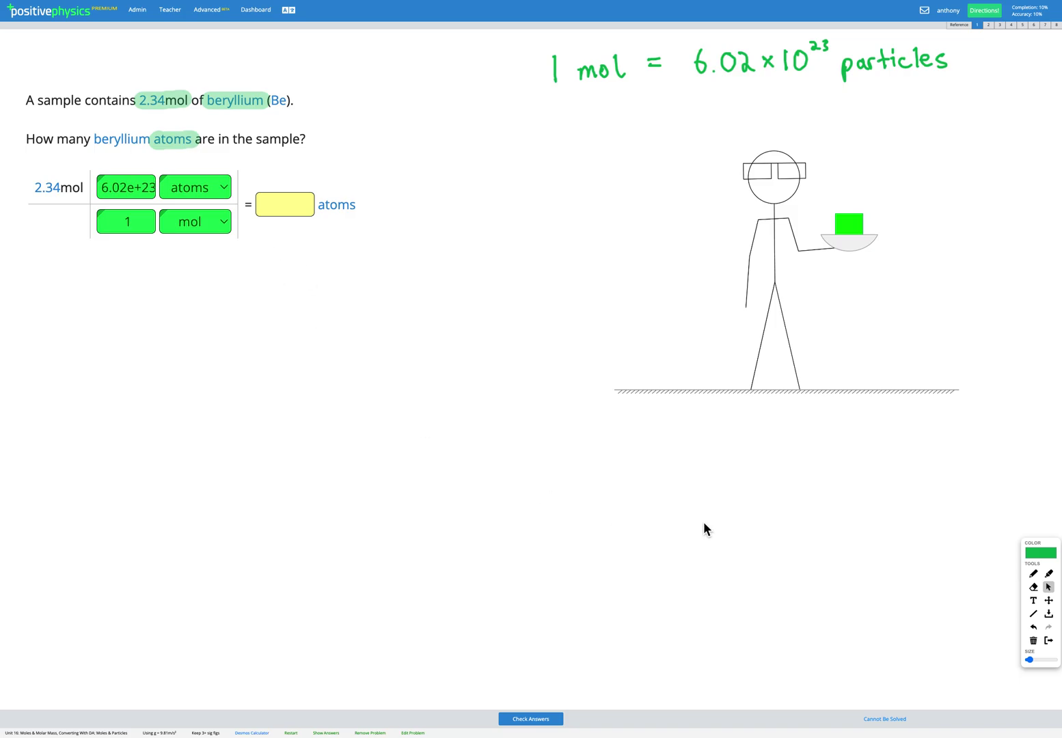
pyautogui.click(1033, 573)
# Handwrite 2.34 mol × 6.02×10²³ atoms over 1 mol below the table
pyautogui.moveTo(86, 183)
pyautogui.mouseDown()
pyautogui.moveTo(95, 194)
pyautogui.moveTo(86, 195)
pyautogui.moveTo(136, 203)
pyautogui.moveTo(240, 205)
pyautogui.mouseUp()
pyautogui.moveTo(52, 338)
pyautogui.mouseDown()
pyautogui.moveTo(67, 356)
pyautogui.moveTo(116, 338)
pyautogui.mouseUp()
pyautogui.click(74, 352)
pyautogui.moveTo(109, 332)
pyautogui.mouseDown()
pyautogui.moveTo(110, 352)
pyautogui.moveTo(154, 351)
pyautogui.moveTo(160, 337)
pyautogui.mouseUp()
pyautogui.moveTo(170, 327)
pyautogui.mouseDown()
pyautogui.moveTo(176, 348)
pyautogui.moveTo(262, 321)
pyautogui.moveTo(288, 340)
pyautogui.mouseUp()
pyautogui.click(252, 340)
pyautogui.moveTo(291, 319)
pyautogui.mouseDown()
pyautogui.moveTo(302, 330)
pyautogui.moveTo(290, 335)
pyautogui.moveTo(313, 335)
pyautogui.mouseUp()
pyautogui.moveTo(323, 314)
pyautogui.mouseDown()
pyautogui.moveTo(324, 334)
pyautogui.moveTo(325, 315)
pyautogui.moveTo(346, 308)
pyautogui.moveTo(384, 332)
pyautogui.mouseUp()
pyautogui.moveTo(387, 307)
pyautogui.mouseDown()
pyautogui.moveTo(386, 330)
pyautogui.moveTo(392, 317)
pyautogui.mouseUp()
pyautogui.moveTo(402, 320); pyautogui.dragTo(423, 330)
pyautogui.moveTo(54, 367); pyautogui.dragTo(439, 339)
pyautogui.moveTo(207, 371); pyautogui.dragTo(209, 388)
pyautogui.moveTo(235, 377)
pyautogui.mouseDown()
pyautogui.moveTo(253, 385)
pyautogui.moveTo(260, 376)
pyautogui.mouseUp()
pyautogui.moveTo(272, 362); pyautogui.dragTo(283, 385)
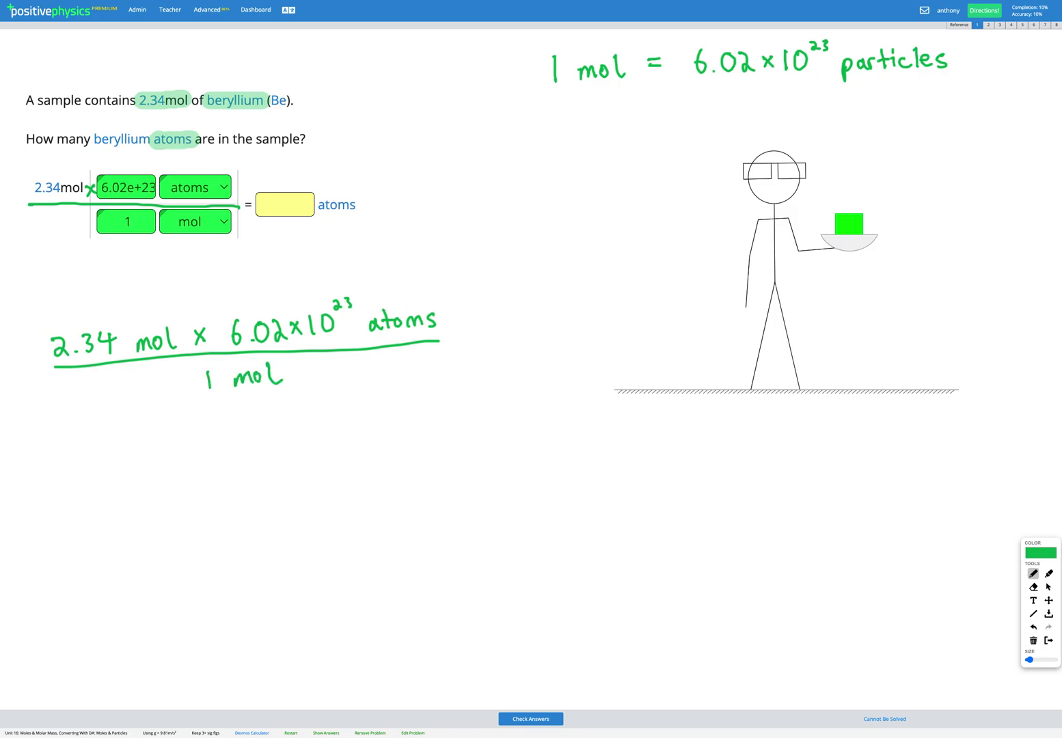
# Cross out the cancelling mol units in the table and the handwritten fraction
pyautogui.moveTo(61, 198); pyautogui.dragTo(88, 174)
pyautogui.moveTo(175, 237); pyautogui.dragTo(207, 214)
pyautogui.moveTo(137, 358); pyautogui.dragTo(174, 324)
pyautogui.moveTo(235, 395); pyautogui.dragTo(295, 352)
# Handwrite the simplified expression 2.34 × 6.02×10²³ over 1 atoms
pyautogui.moveTo(72, 452); pyautogui.dragTo(86, 463)
pyautogui.moveTo(98, 447)
pyautogui.mouseDown()
pyautogui.moveTo(107, 455)
pyautogui.moveTo(100, 465)
pyautogui.mouseUp()
pyautogui.moveTo(121, 446); pyautogui.dragTo(130, 449)
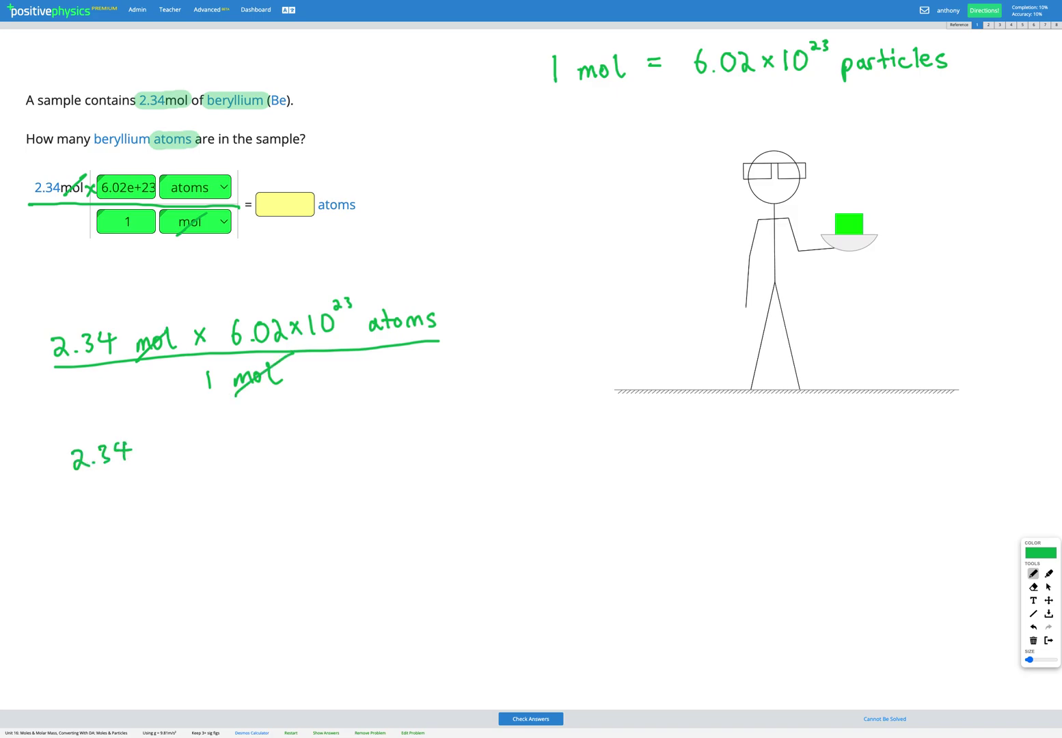
pyautogui.moveTo(152, 441); pyautogui.dragTo(164, 453)
pyautogui.moveTo(164, 441)
pyautogui.mouseDown()
pyautogui.moveTo(151, 454)
pyautogui.moveTo(183, 453)
pyautogui.moveTo(210, 435)
pyautogui.moveTo(236, 451)
pyautogui.mouseUp()
pyautogui.click(196, 453)
pyautogui.moveTo(238, 437)
pyautogui.mouseDown()
pyautogui.moveTo(247, 449)
pyautogui.moveTo(238, 451)
pyautogui.mouseUp()
pyautogui.moveTo(259, 431)
pyautogui.mouseDown()
pyautogui.moveTo(258, 450)
pyautogui.moveTo(290, 424)
pyautogui.mouseUp()
pyautogui.moveTo(65, 478); pyautogui.dragTo(305, 452)
pyautogui.moveTo(205, 480); pyautogui.dragTo(204, 499)
pyautogui.moveTo(336, 436); pyautogui.dragTo(347, 447)
pyautogui.moveTo(339, 433); pyautogui.dragTo(380, 443)
pyautogui.moveTo(390, 428); pyautogui.dragTo(381, 444)
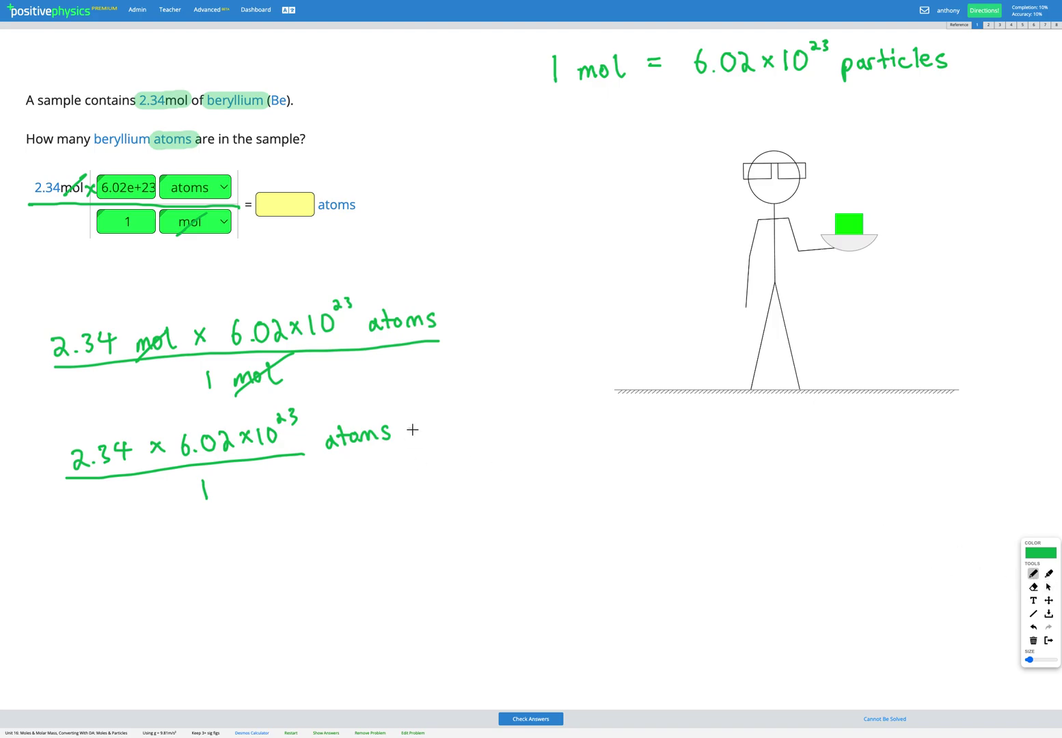
# Write the result '= 1.41×10²⁴ atoms' after the expression
pyautogui.moveTo(409, 429); pyautogui.dragTo(423, 428)
pyautogui.moveTo(409, 438); pyautogui.dragTo(478, 426)
pyautogui.click(456, 438)
pyautogui.moveTo(474, 414)
pyautogui.mouseDown()
pyautogui.moveTo(475, 439)
pyautogui.moveTo(484, 438)
pyautogui.mouseUp()
pyautogui.moveTo(487, 418)
pyautogui.mouseDown()
pyautogui.moveTo(501, 437)
pyautogui.moveTo(489, 437)
pyautogui.mouseUp()
pyautogui.moveTo(514, 414)
pyautogui.mouseDown()
pyautogui.moveTo(513, 434)
pyautogui.moveTo(517, 412)
pyautogui.moveTo(547, 404)
pyautogui.moveTo(567, 427)
pyautogui.moveTo(611, 428)
pyautogui.mouseUp()
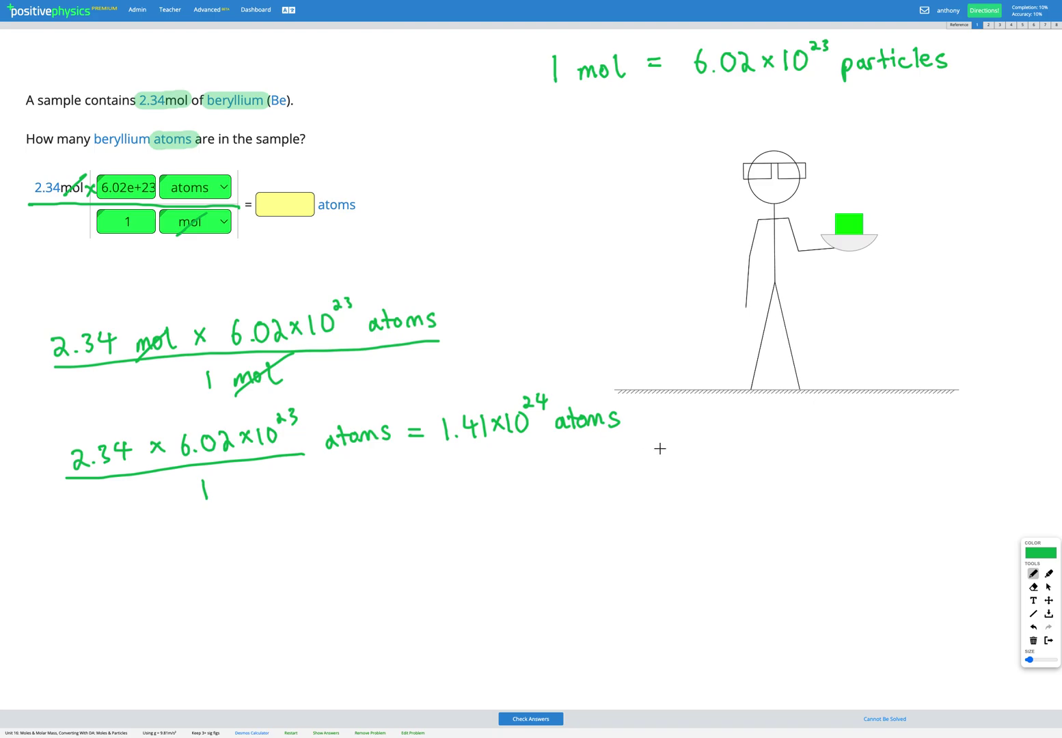
# Enter 1.41e24 as the beryllium answer and submit it for checking
pyautogui.click(1048, 586)
pyautogui.click(284, 205)
pyautogui.write('1.41')
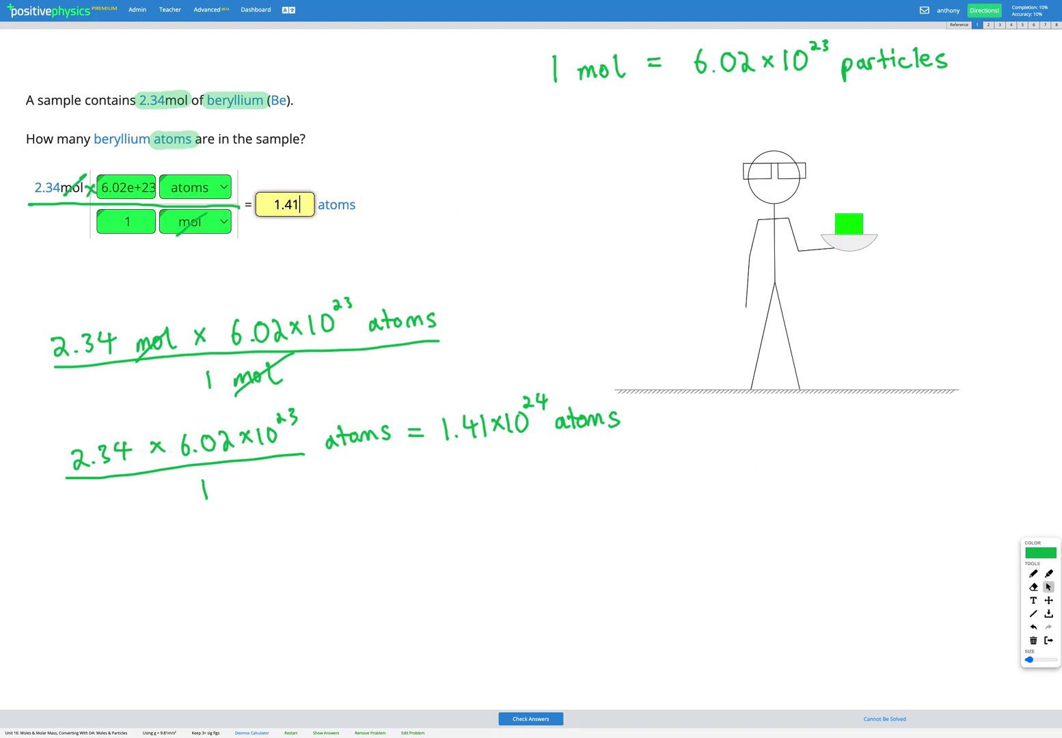
pyautogui.write('e24')
pyautogui.press('Return')
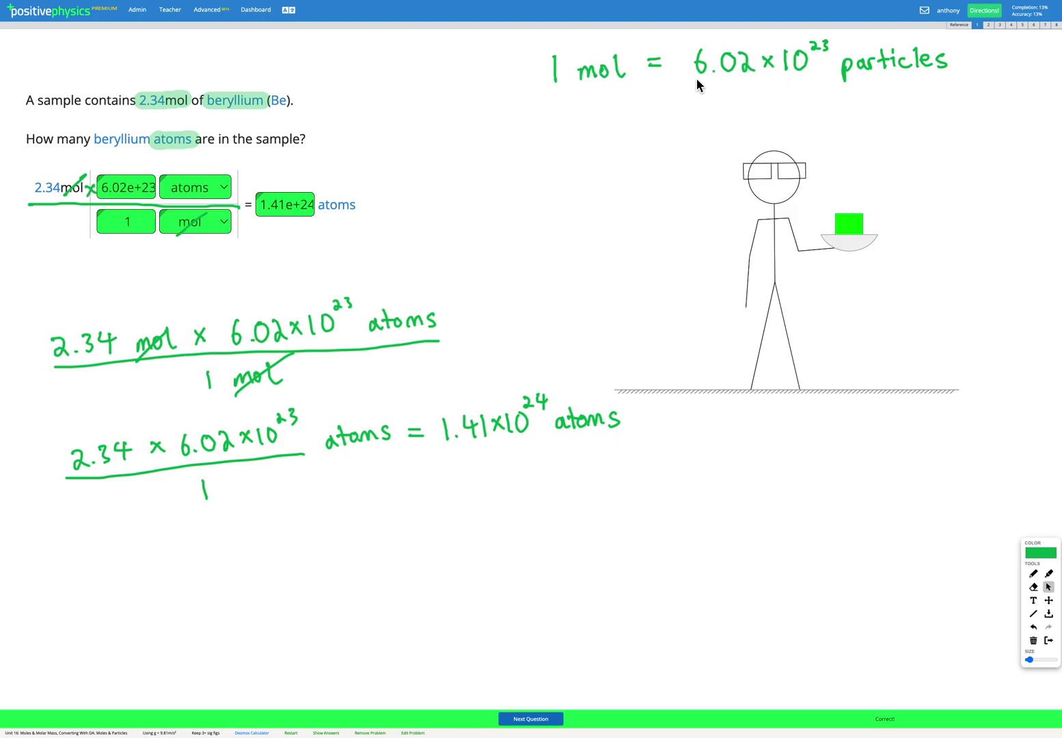
pyautogui.click(999, 25)
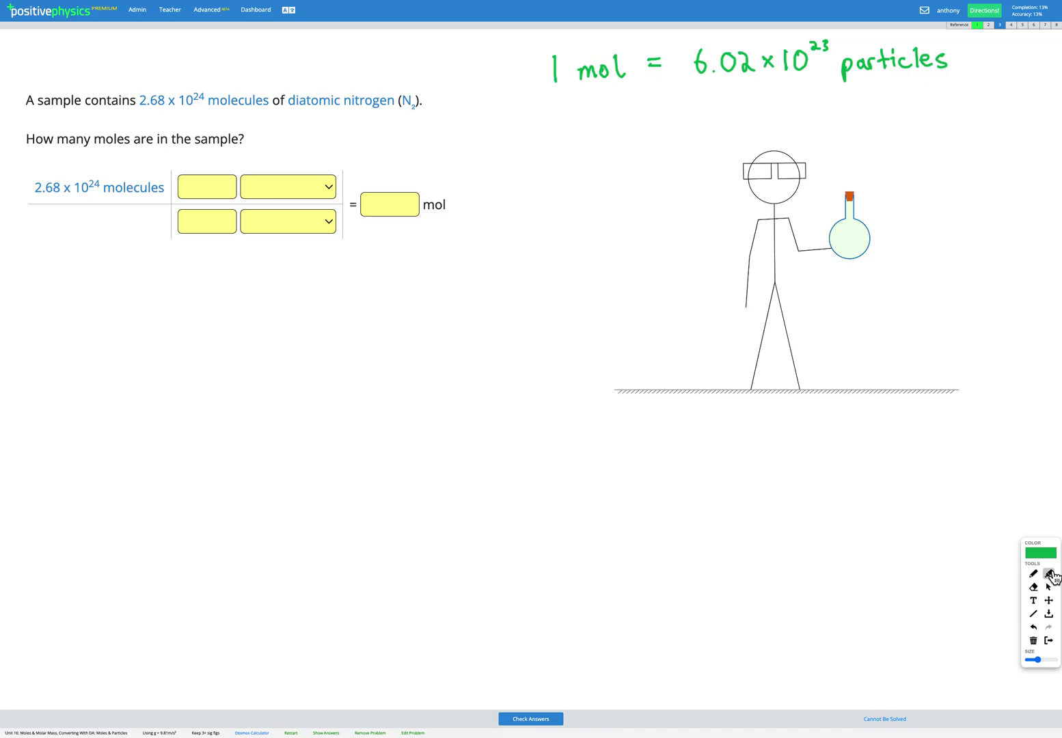
# Highlight '2.68 x 10²⁴ molecules' and the word 'moles' in the nitrogen question
pyautogui.moveTo(136, 101); pyautogui.dragTo(422, 101)
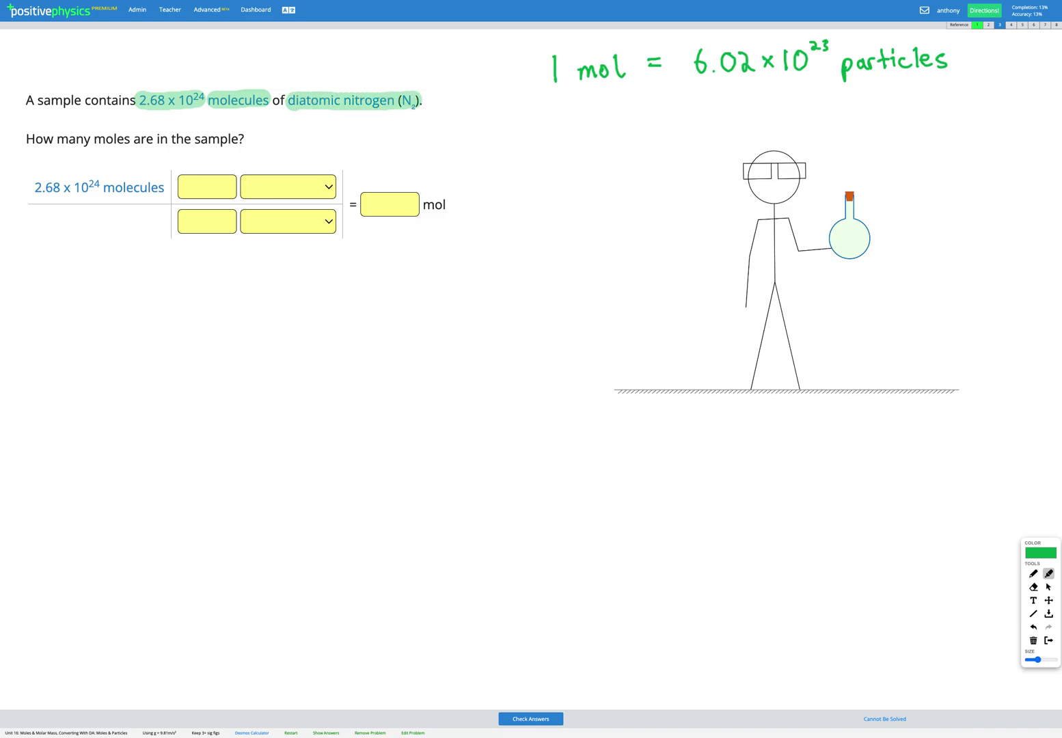
pyautogui.moveTo(92, 138); pyautogui.dragTo(135, 139)
pyautogui.click(1049, 588)
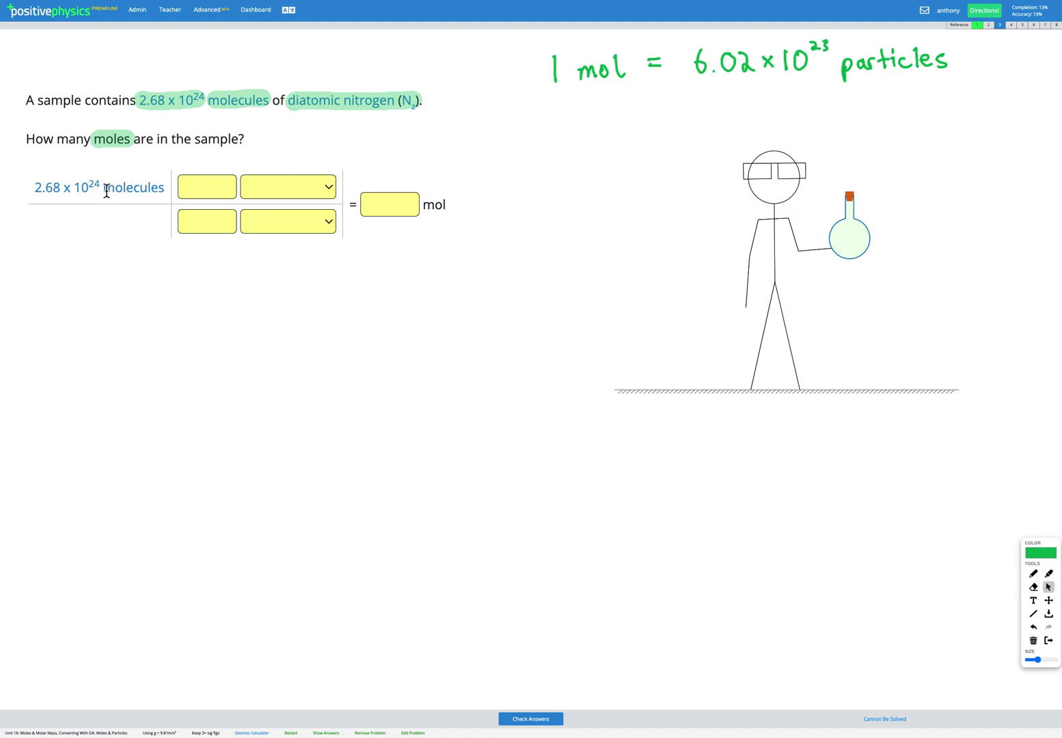
# Set the conversion factor units to mol on top and molecules on the bottom
pyautogui.moveTo(105, 189); pyautogui.dragTo(164, 187)
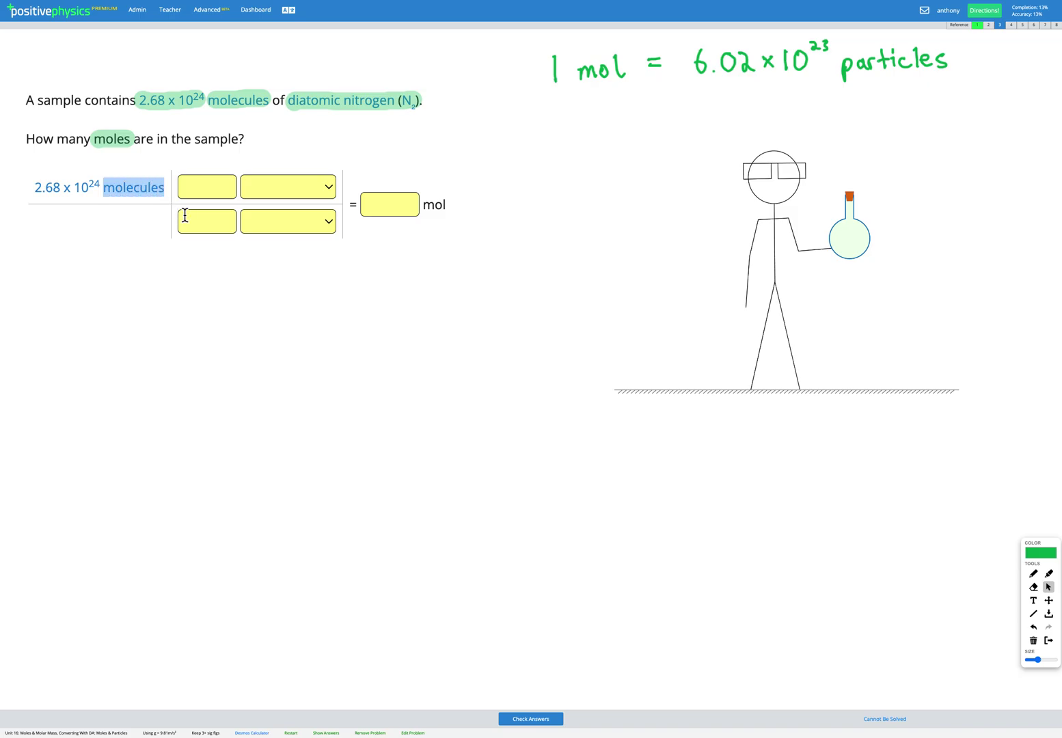
pyautogui.click(282, 223)
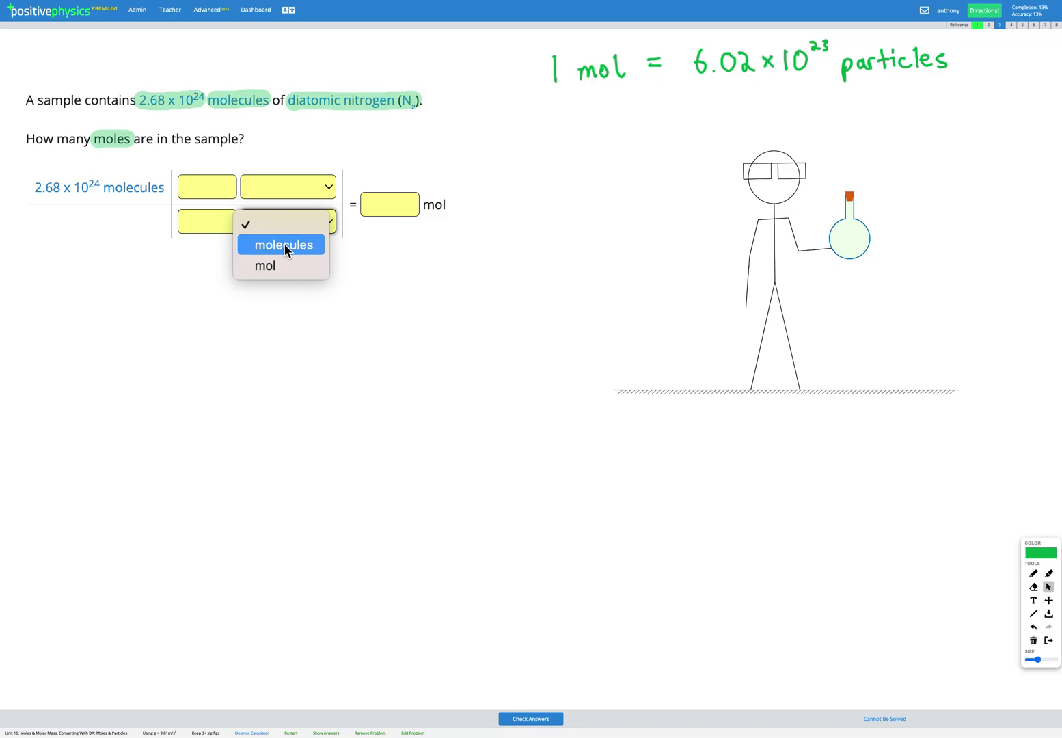
pyautogui.click(284, 244)
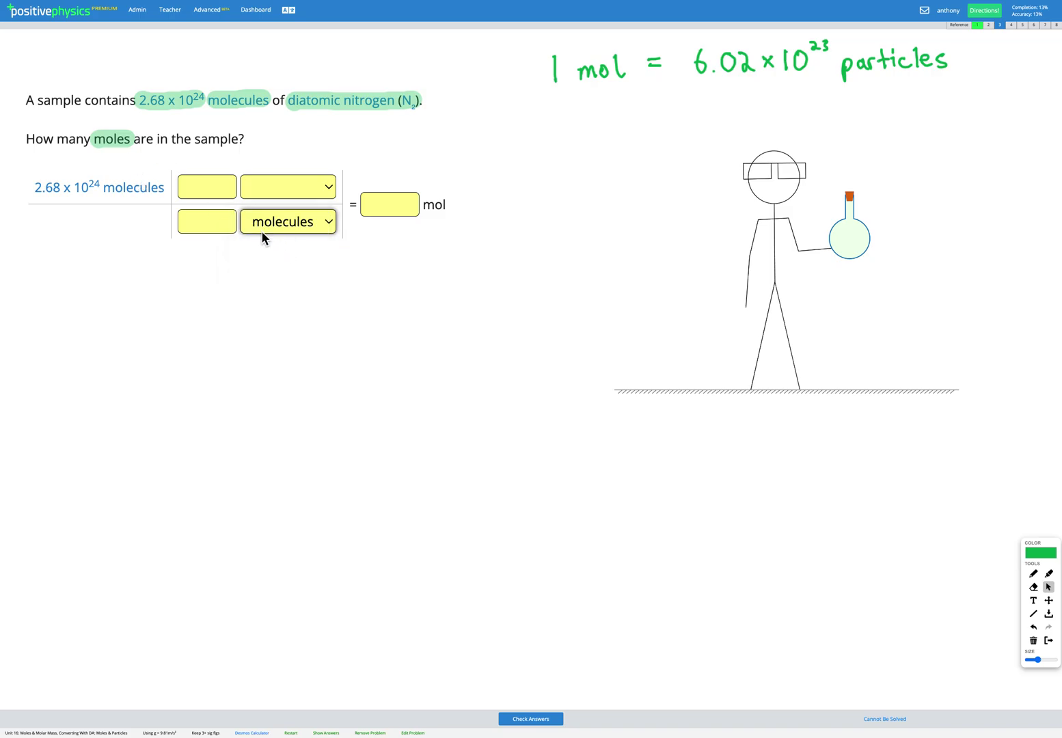
pyautogui.click(302, 184)
pyautogui.click(295, 224)
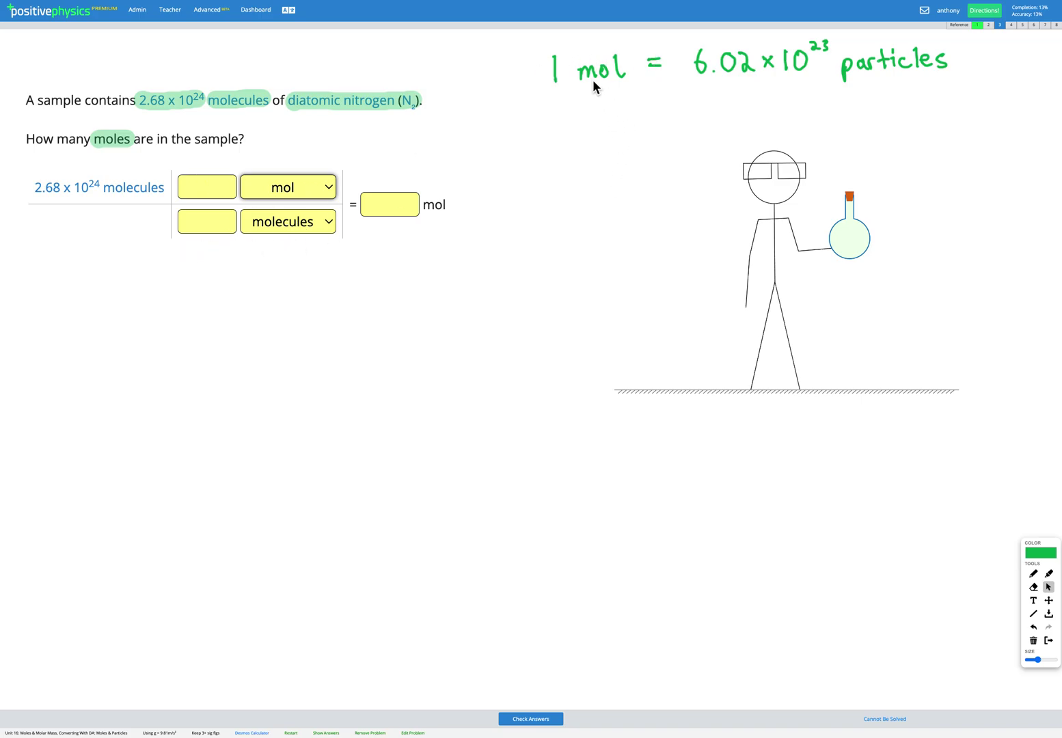
# Enter 1 over 6.02e23 in the conversion factor and submit it for checking
pyautogui.click(198, 185)
pyautogui.write('1')
pyautogui.click(223, 228)
pyautogui.write('6.02')
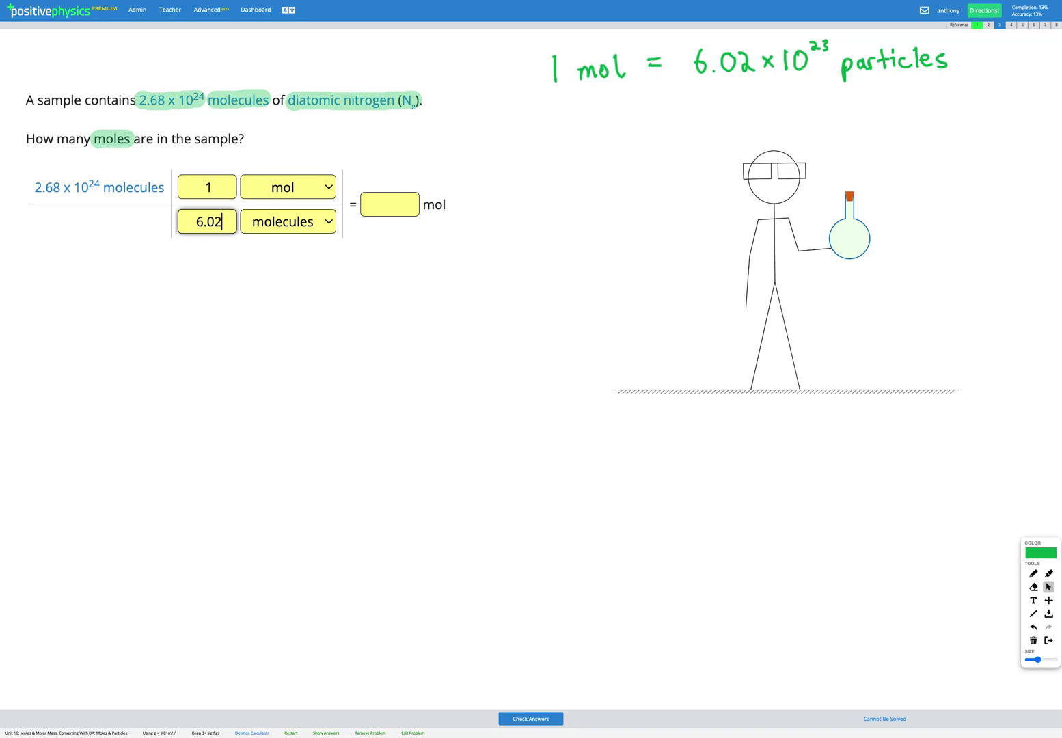
pyautogui.write('e23')
pyautogui.press('Return')
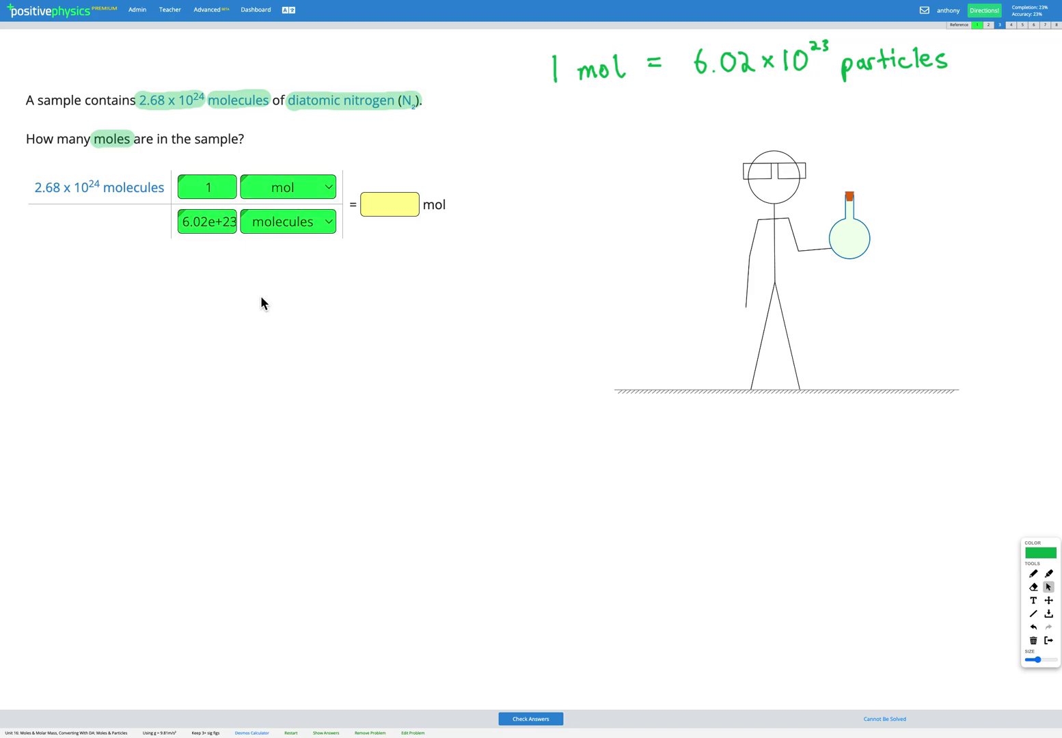
pyautogui.click(1032, 573)
# Draw a multiply sign and underline, and cross out both molecules units
pyautogui.moveTo(166, 179)
pyautogui.mouseDown()
pyautogui.moveTo(175, 192)
pyautogui.moveTo(166, 192)
pyautogui.mouseUp()
pyautogui.moveTo(28, 203); pyautogui.dragTo(343, 209)
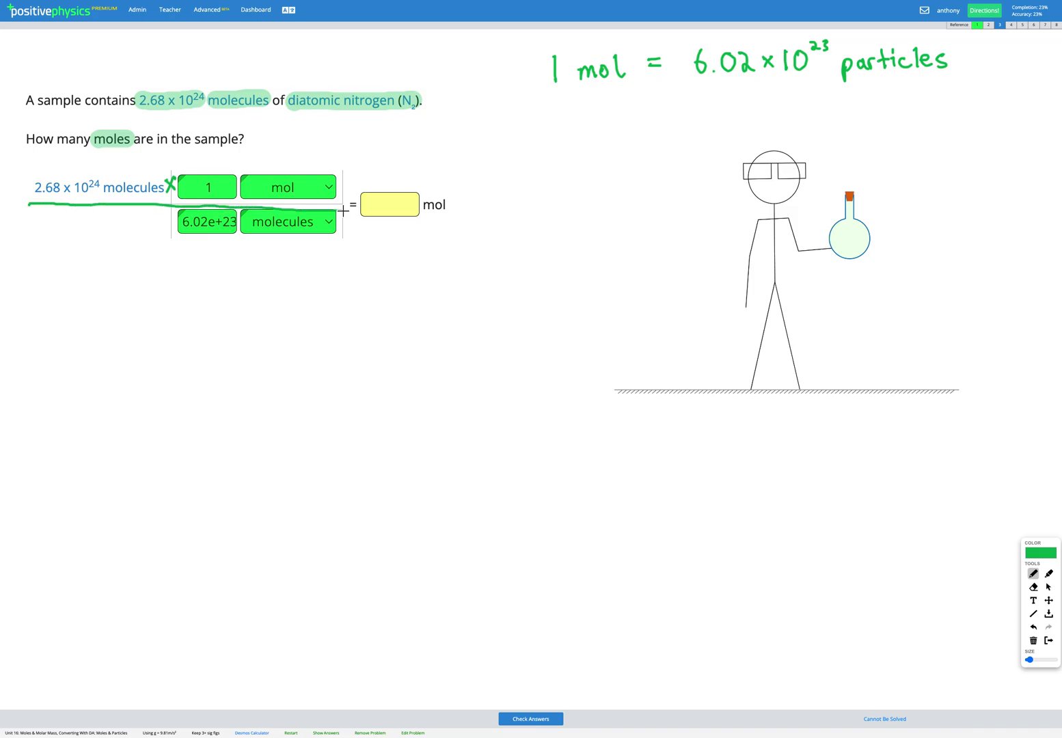
pyautogui.click(1031, 573)
pyautogui.moveTo(105, 199); pyautogui.dragTo(150, 177)
pyautogui.moveTo(251, 237); pyautogui.dragTo(307, 207)
# Handwrite the numerator 2.68×10²⁴ × 1 mol below the table
pyautogui.click(60, 341)
pyautogui.moveTo(39, 326)
pyautogui.mouseDown()
pyautogui.moveTo(55, 344)
pyautogui.moveTo(105, 326)
pyautogui.moveTo(114, 338)
pyautogui.mouseUp()
pyautogui.moveTo(113, 327); pyautogui.dragTo(103, 338)
pyautogui.moveTo(123, 316)
pyautogui.mouseDown()
pyautogui.moveTo(121, 337)
pyautogui.moveTo(136, 316)
pyautogui.moveTo(170, 310)
pyautogui.mouseUp()
pyautogui.moveTo(167, 300)
pyautogui.mouseDown()
pyautogui.moveTo(168, 316)
pyautogui.moveTo(199, 330)
pyautogui.mouseUp()
pyautogui.moveTo(198, 318); pyautogui.dragTo(183, 335)
pyautogui.moveTo(204, 306)
pyautogui.mouseDown()
pyautogui.moveTo(208, 333)
pyautogui.moveTo(256, 317)
pyautogui.moveTo(267, 332)
pyautogui.mouseUp()
pyautogui.moveTo(270, 322); pyautogui.dragTo(270, 327)
pyautogui.moveTo(285, 302); pyautogui.dragTo(288, 328)
# Draw the fraction bar and write 6.02×10²³ as the denominator
pyautogui.moveTo(37, 356); pyautogui.dragTo(209, 347)
pyautogui.moveTo(62, 369)
pyautogui.mouseDown()
pyautogui.moveTo(54, 383)
pyautogui.moveTo(85, 371)
pyautogui.moveTo(109, 382)
pyautogui.mouseUp()
pyautogui.click(77, 386)
pyautogui.moveTo(110, 375)
pyautogui.mouseDown()
pyautogui.moveTo(120, 386)
pyautogui.moveTo(110, 386)
pyautogui.mouseUp()
pyautogui.moveTo(128, 368)
pyautogui.mouseDown()
pyautogui.moveTo(129, 386)
pyautogui.moveTo(150, 367)
pyautogui.moveTo(176, 365)
pyautogui.mouseUp()
pyautogui.moveTo(177, 356); pyautogui.dragTo(179, 369)
# Write the result '= 4.45 mol' after the fraction
pyautogui.moveTo(312, 317); pyautogui.dragTo(329, 324)
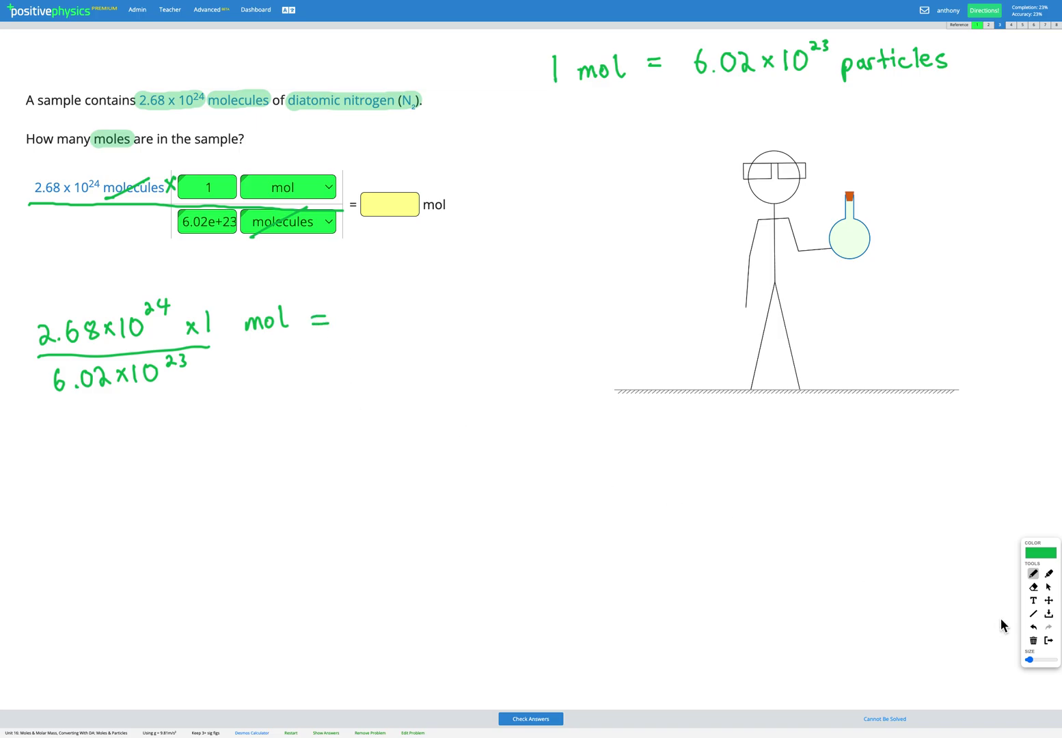
pyautogui.moveTo(351, 299)
pyautogui.mouseDown()
pyautogui.moveTo(369, 318)
pyautogui.moveTo(361, 327)
pyautogui.moveTo(396, 317)
pyautogui.mouseUp()
pyautogui.click(370, 322)
pyautogui.moveTo(391, 304)
pyautogui.mouseDown()
pyautogui.moveTo(390, 329)
pyautogui.moveTo(403, 309)
pyautogui.moveTo(397, 323)
pyautogui.mouseUp()
pyautogui.moveTo(425, 323)
pyautogui.mouseDown()
pyautogui.moveTo(432, 310)
pyautogui.moveTo(455, 321)
pyautogui.mouseUp()
pyautogui.moveTo(468, 295); pyautogui.dragTo(469, 322)
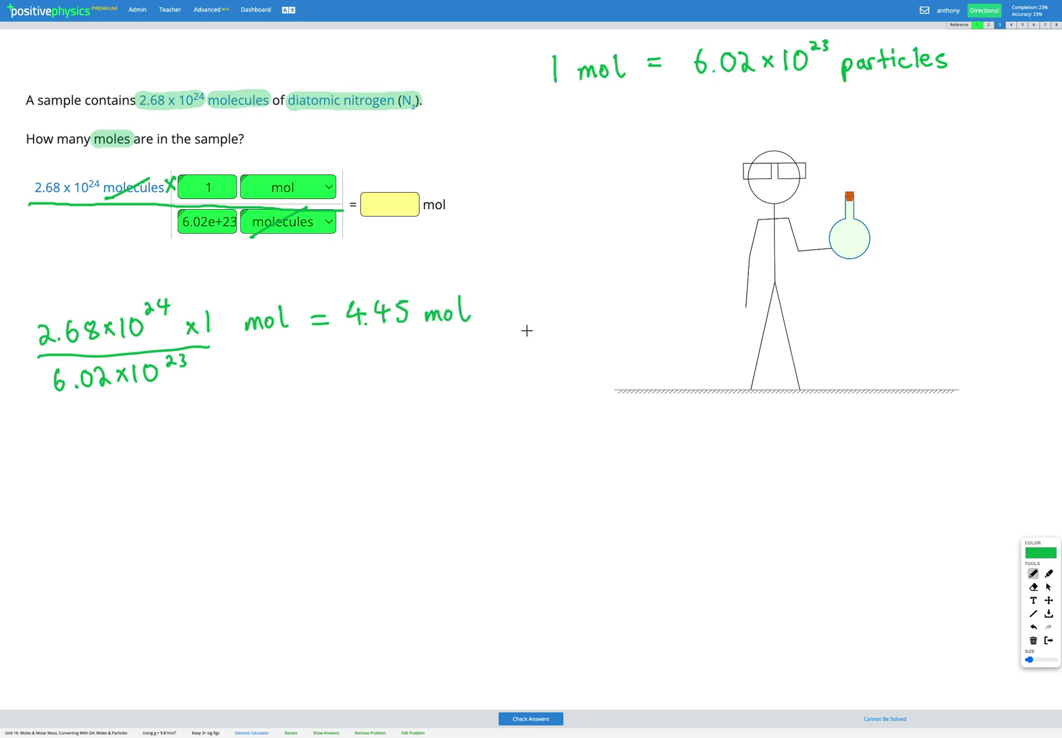
pyautogui.click(1048, 587)
# Type 4.45 into the nitrogen answer box and submit it for checking
pyautogui.click(383, 203)
pyautogui.write('4.45')
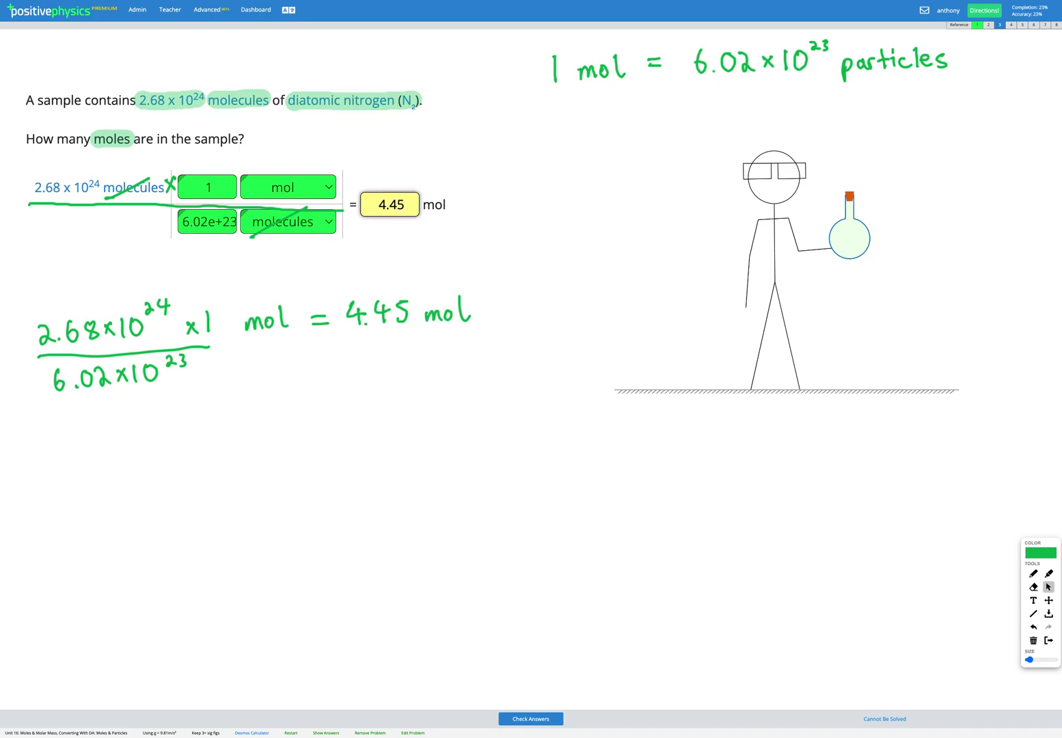
pyautogui.press('Return')
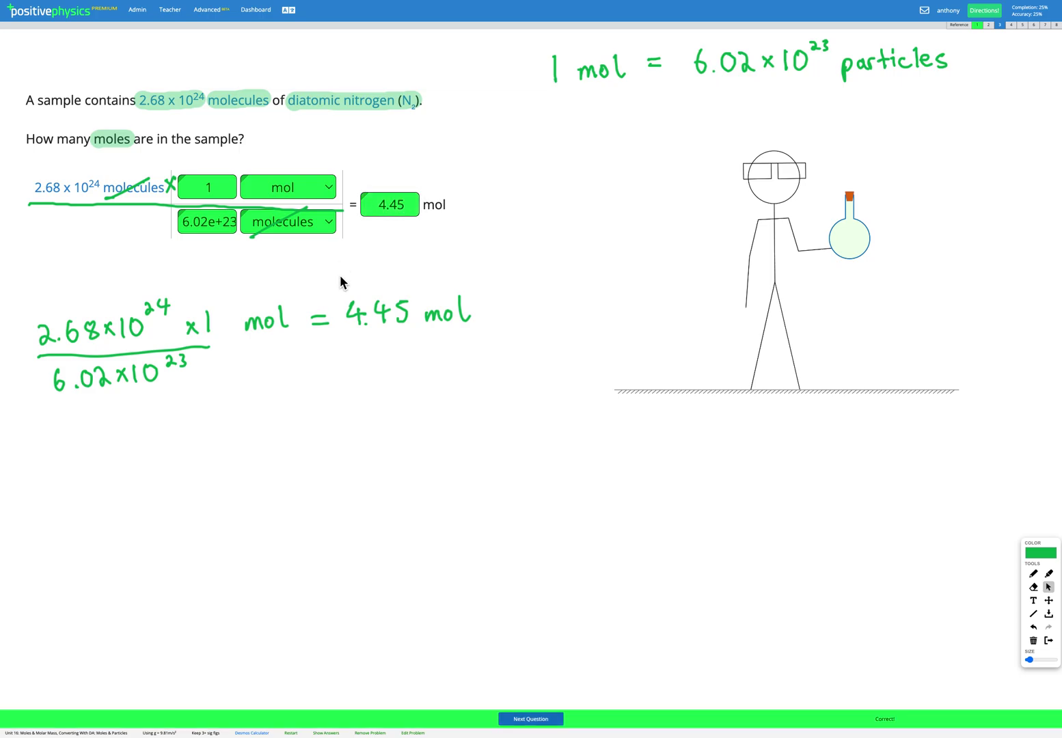